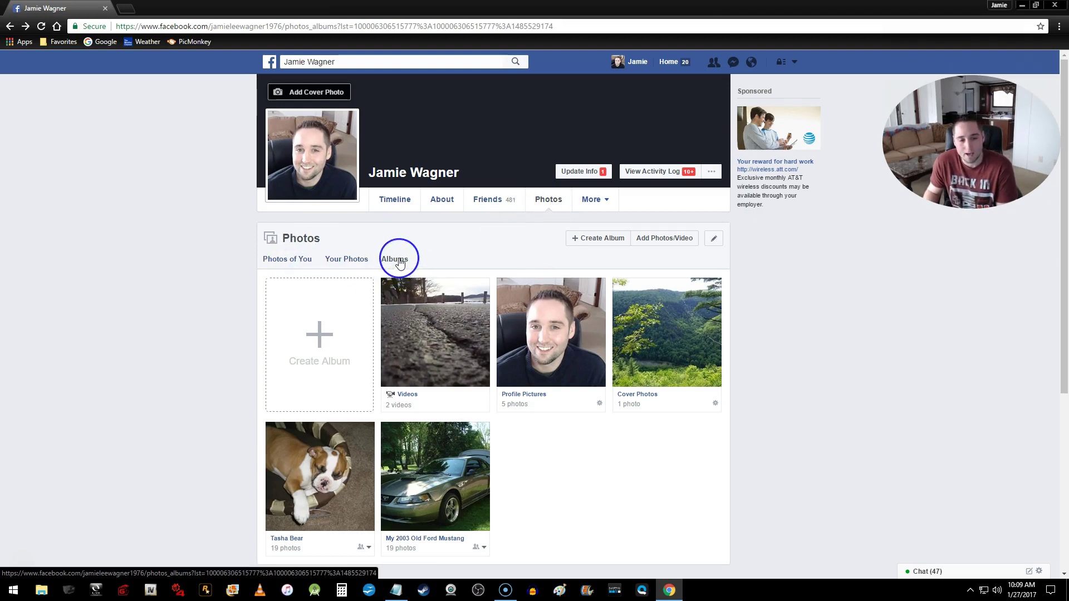
scroll(496, 431, down, 1)
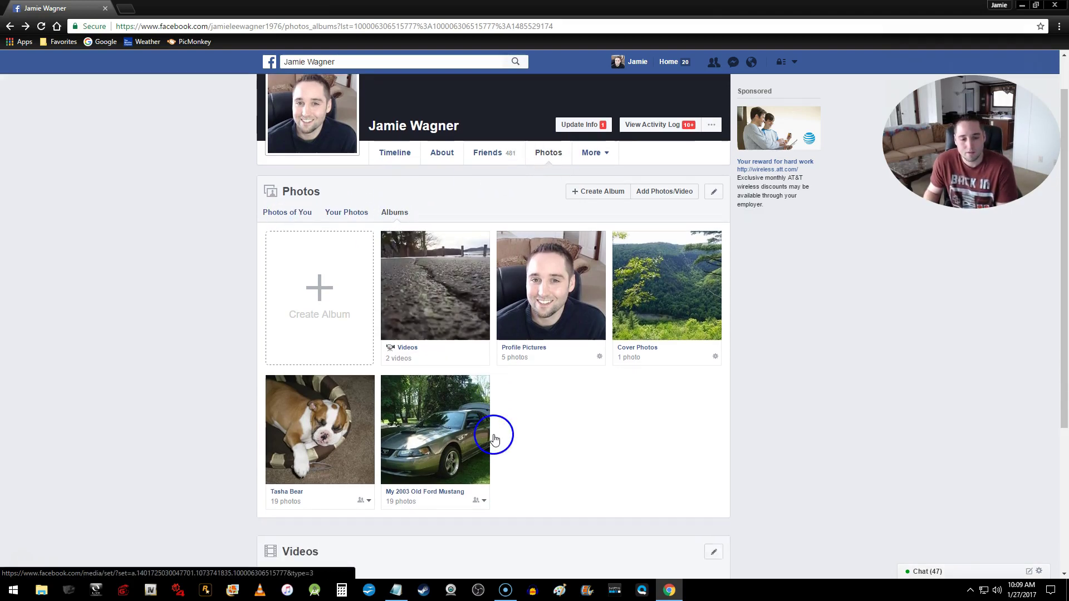
- From the Videos album, download the 0:31 riverside video in HD
click(411, 344)
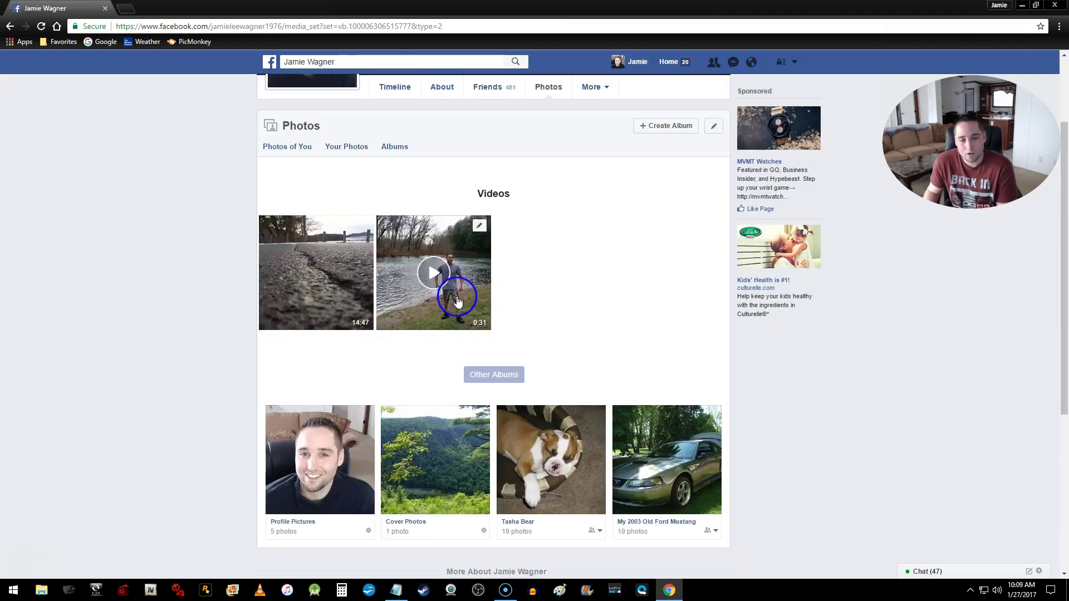
mouse_move(433, 273)
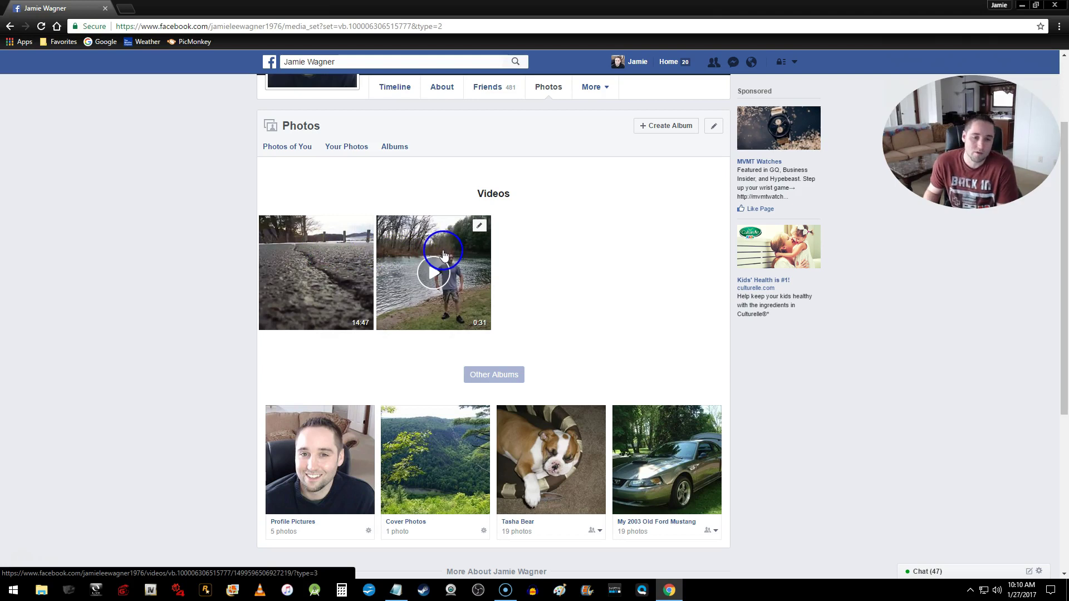
click(480, 227)
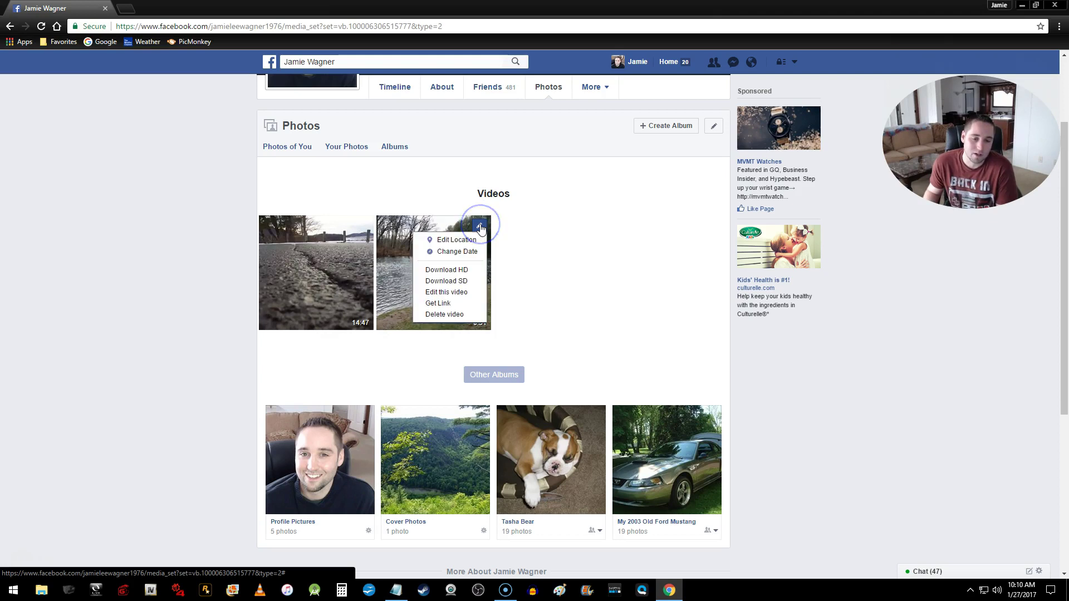
click(451, 270)
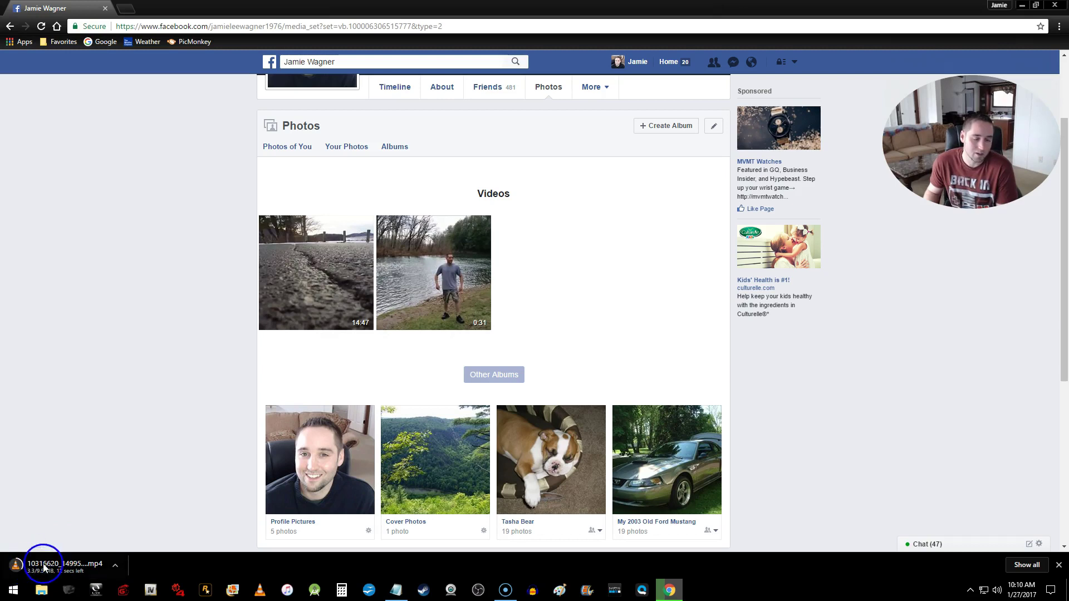
- Move Chrome aside, open the desktop Downloads folder, and play the downloaded mp4 in VLC
click(1036, 6)
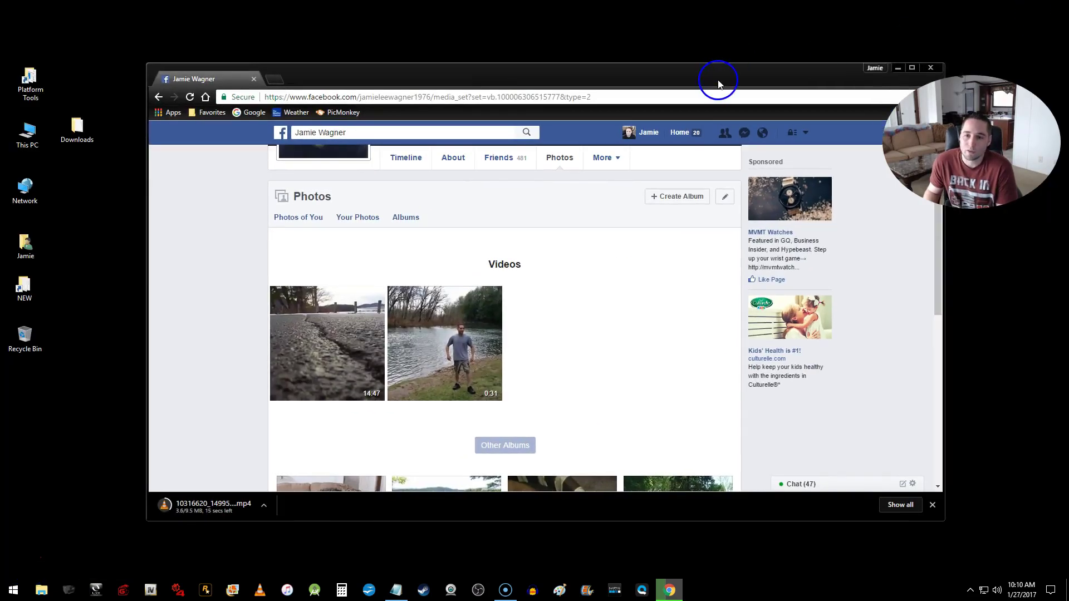
drag(718, 83, 791, 45)
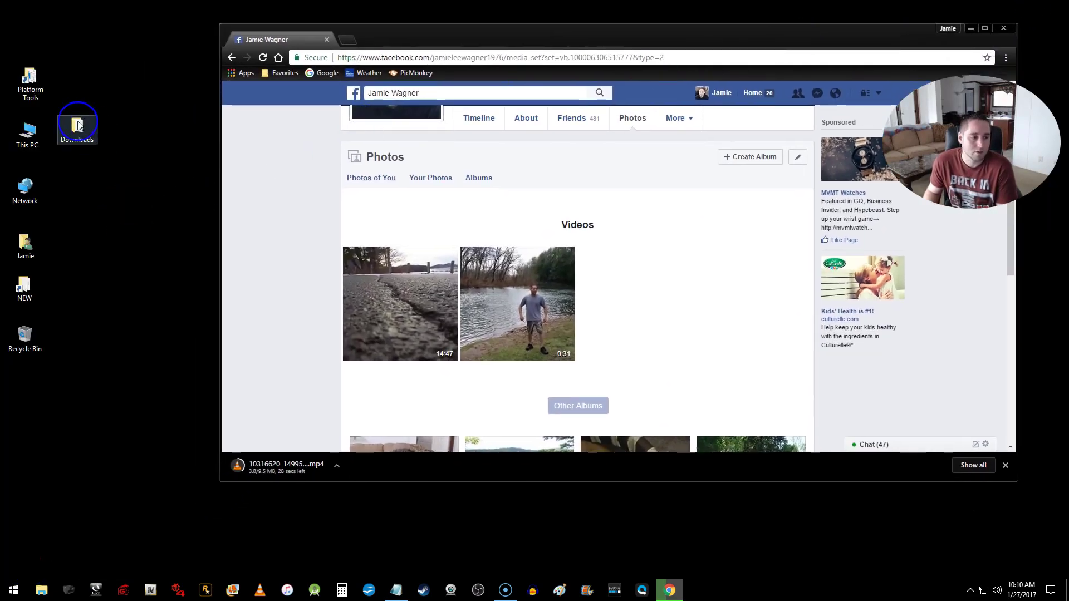
double_click(84, 129)
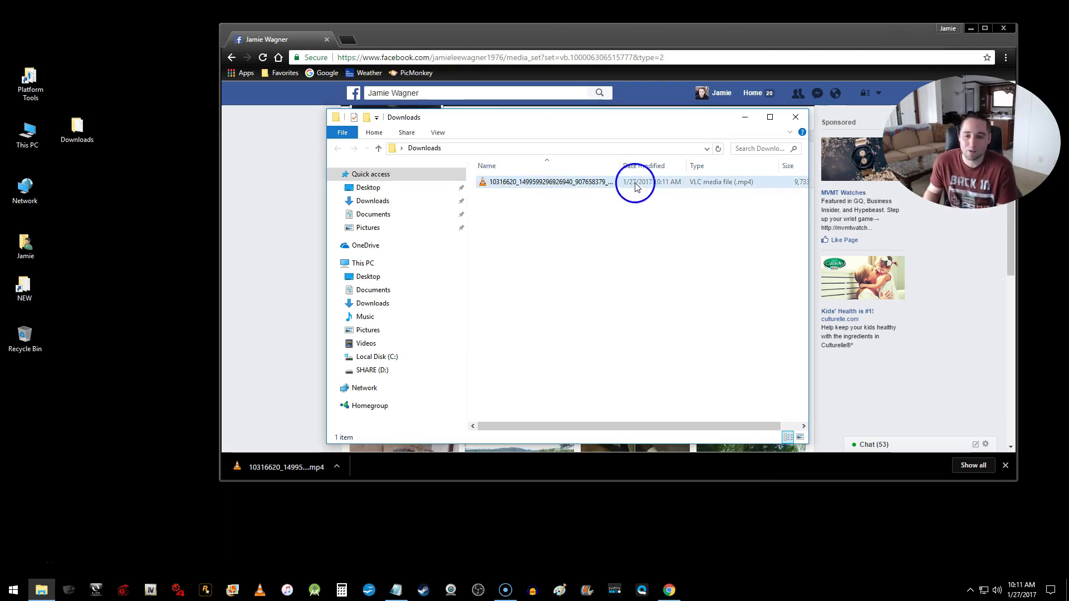
click(698, 182)
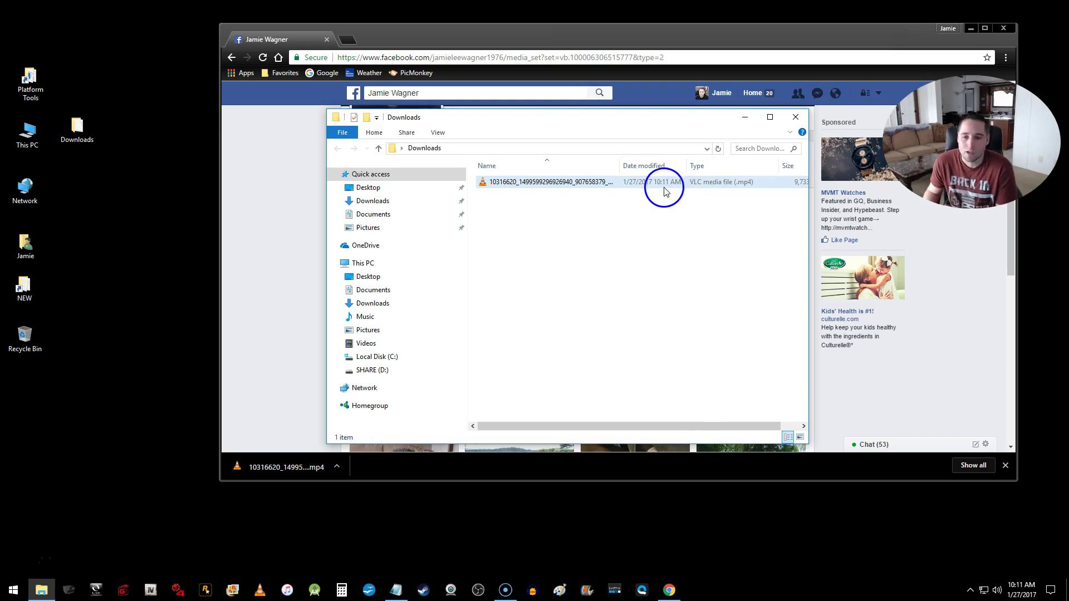
double_click(572, 182)
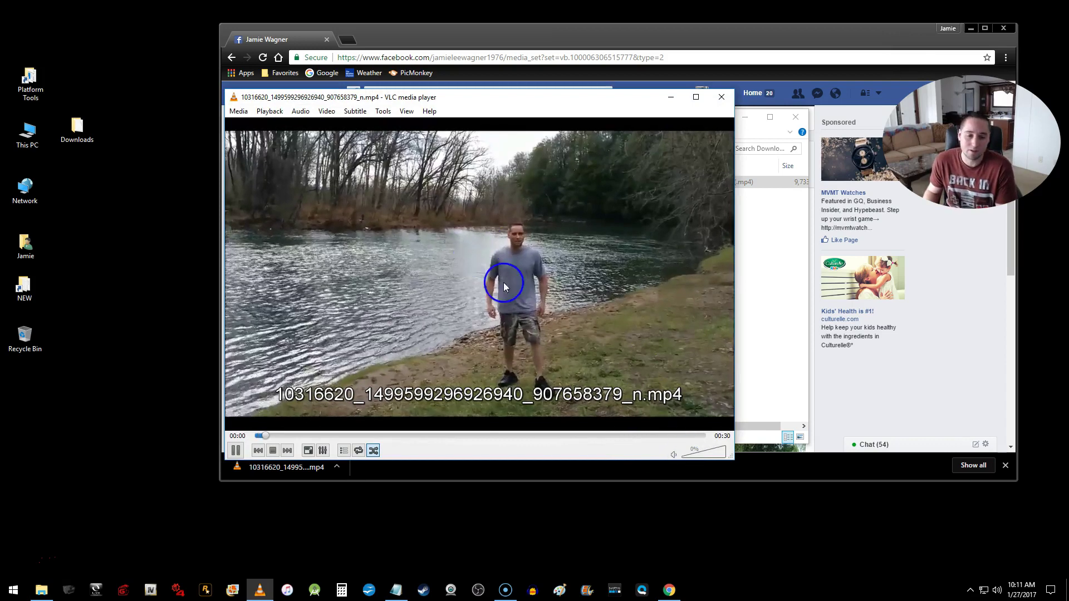
- Close VLC and the Downloads folder window, returning to Facebook's Videos album
click(722, 97)
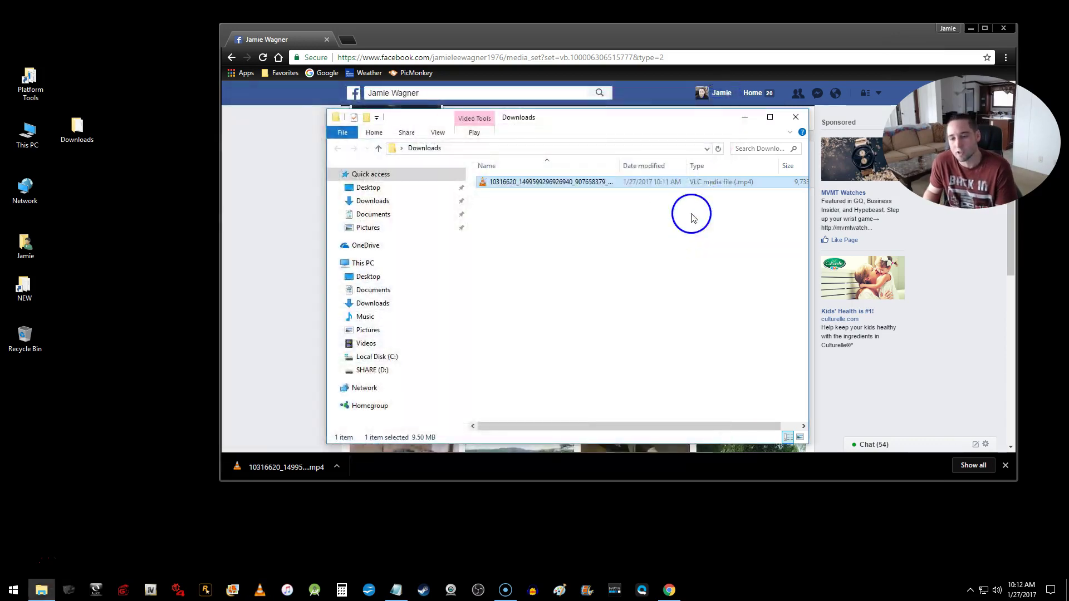
drag(688, 119, 639, 130)
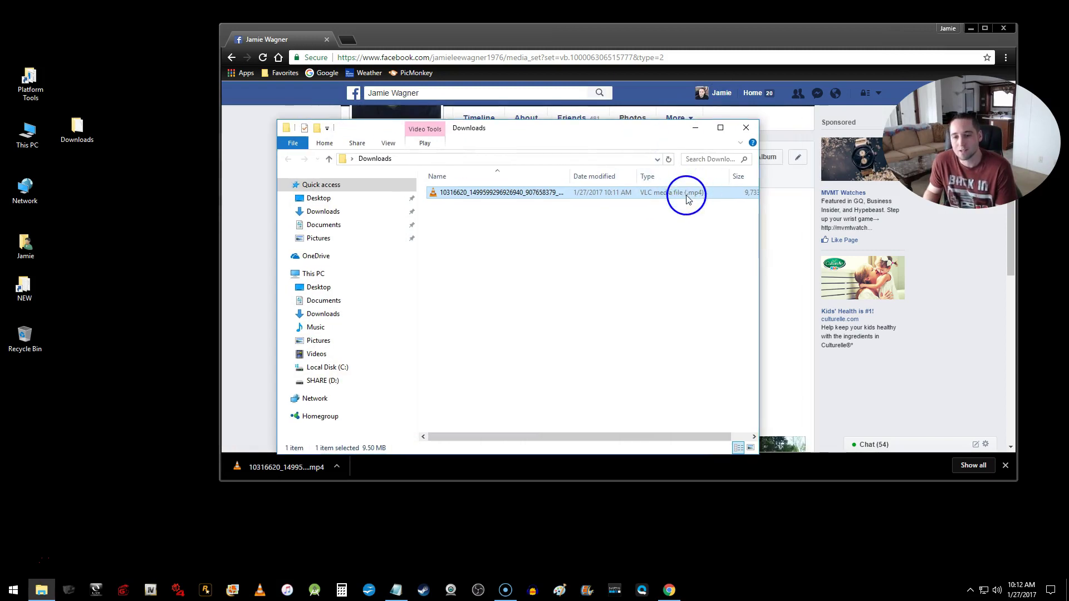
click(748, 132)
scroll(677, 282, up, 2)
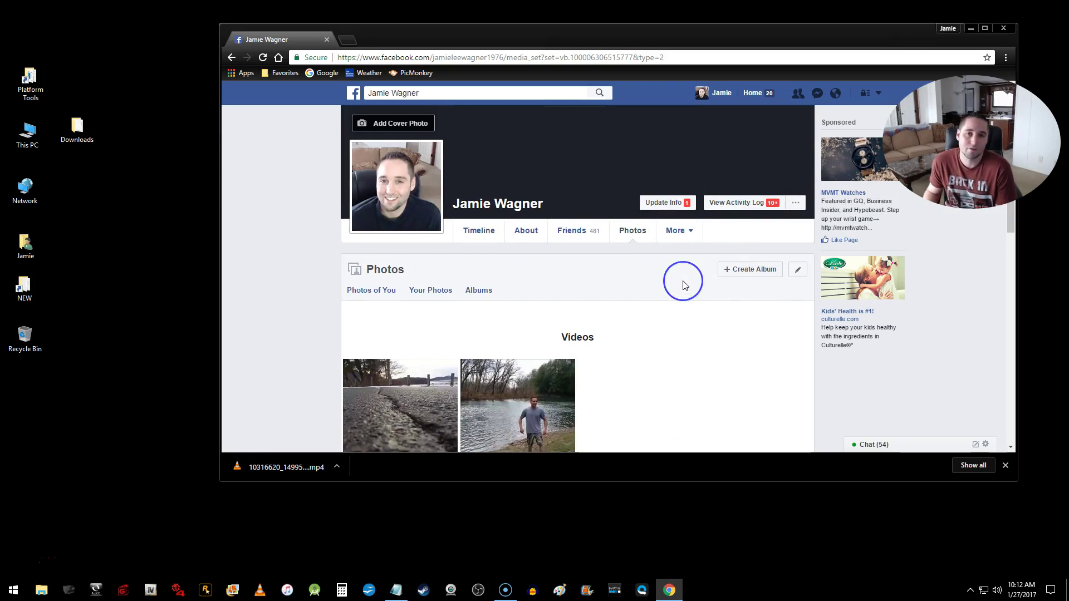